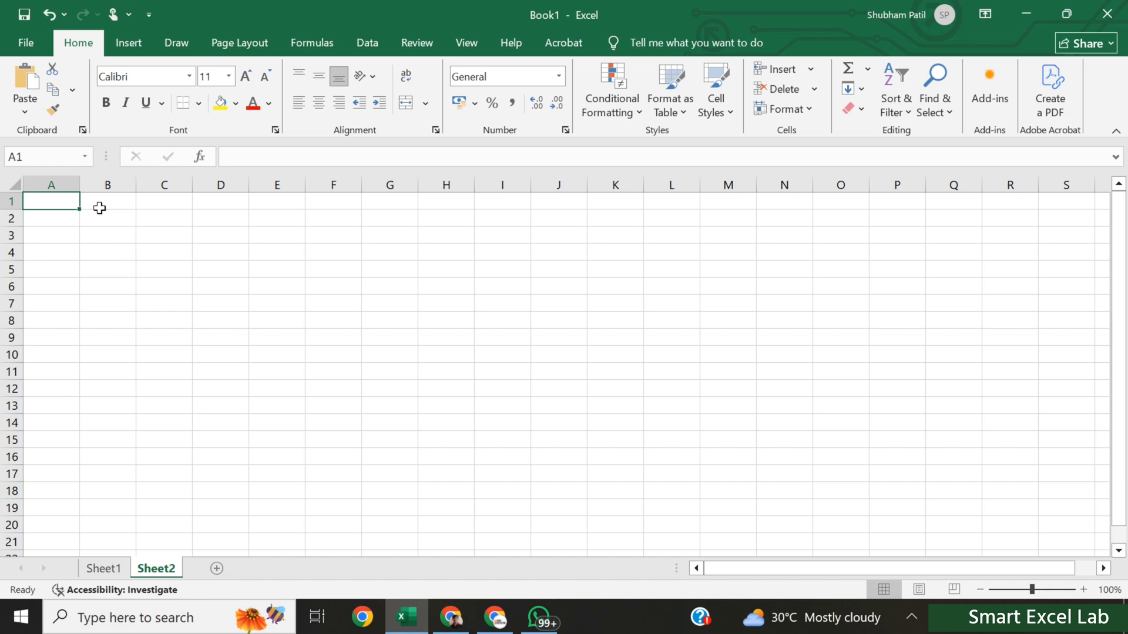
# Enter the word Anything in cell B5 and clear the cell again.
pyautogui.click(117, 271)
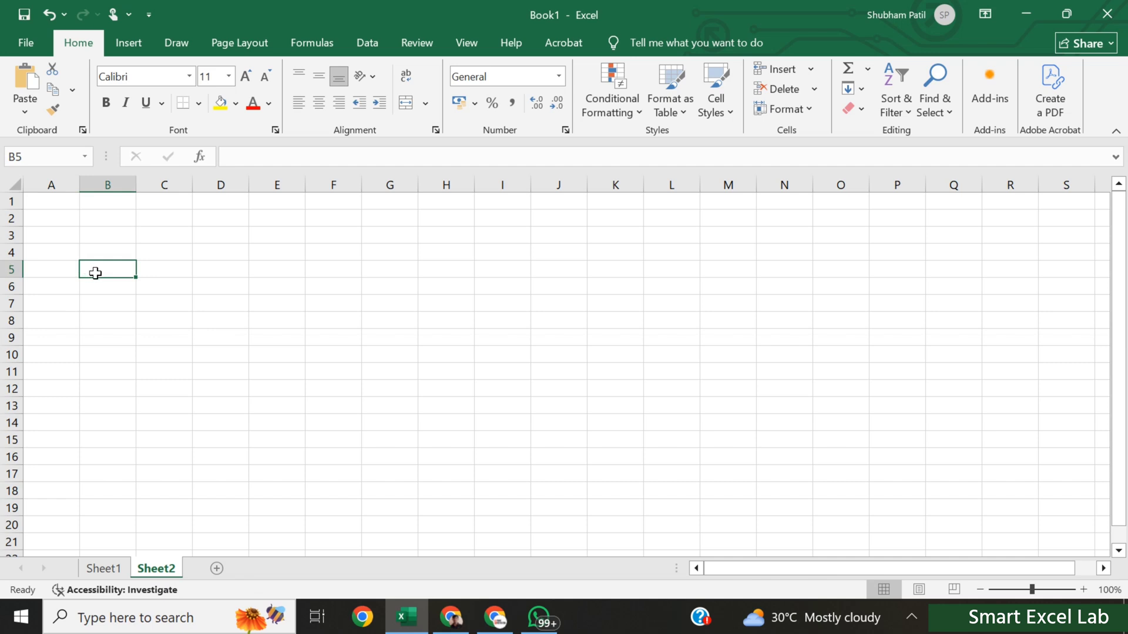
pyautogui.write('Anything')
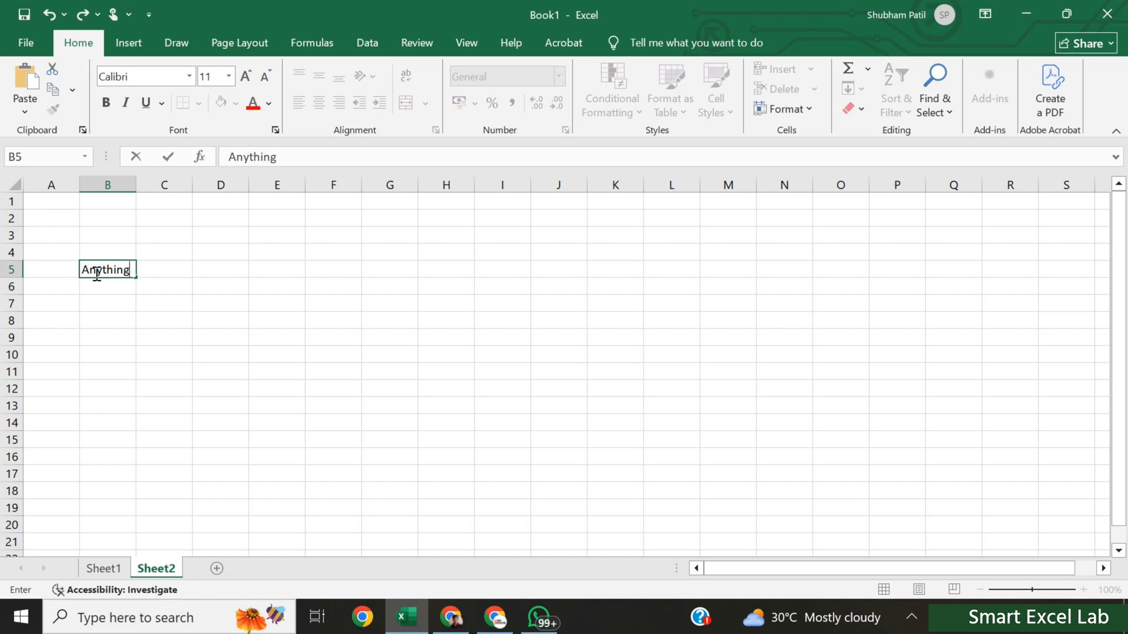
pyautogui.press('Return')
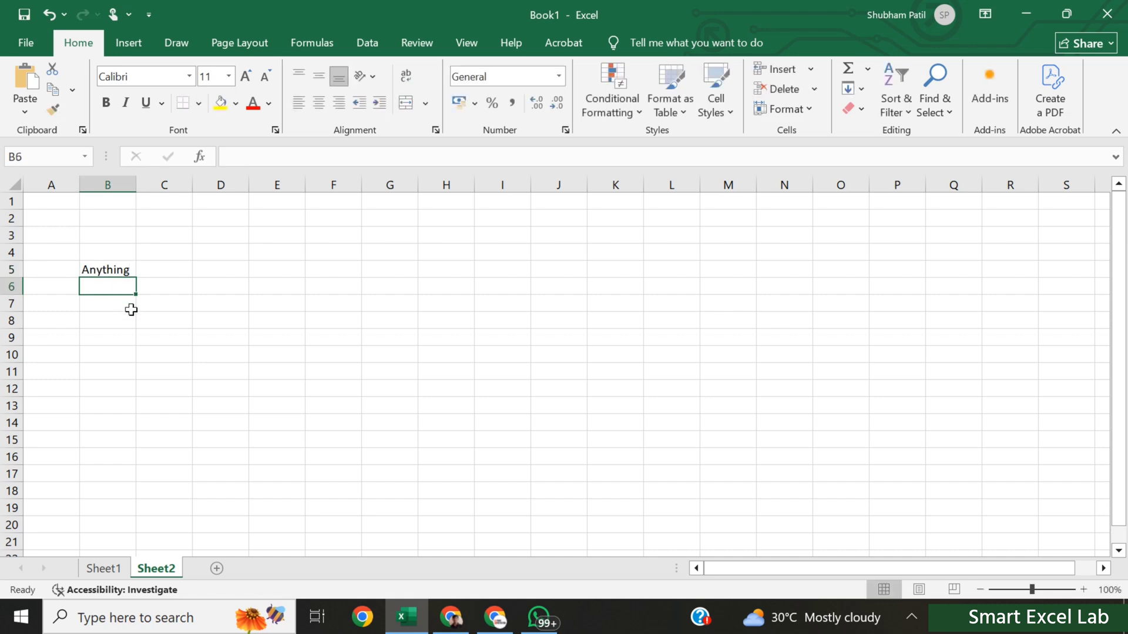
pyautogui.press('Right')
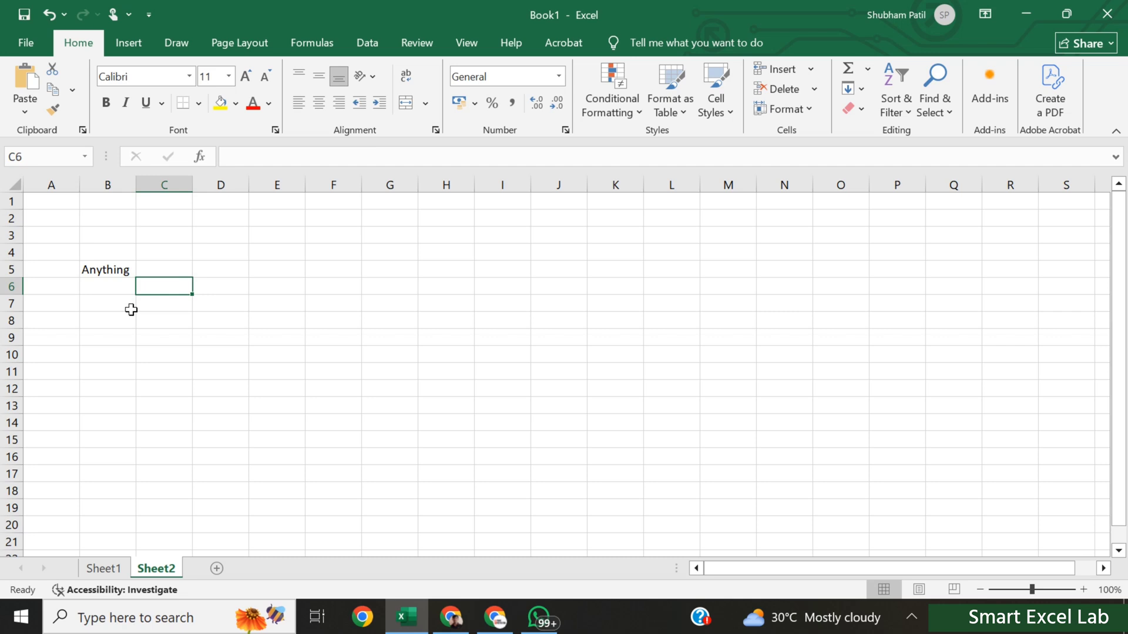
pyautogui.click(117, 272)
pyautogui.press('BackSpace')
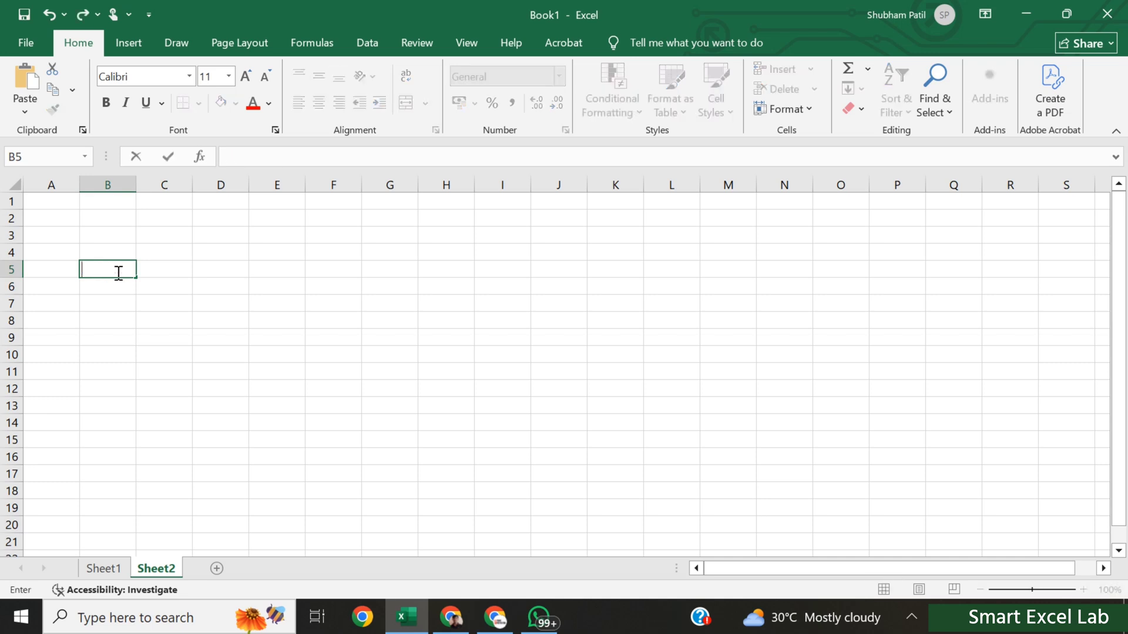
# Enter a person's full name as sample text in cell A1.
pyautogui.click(47, 204)
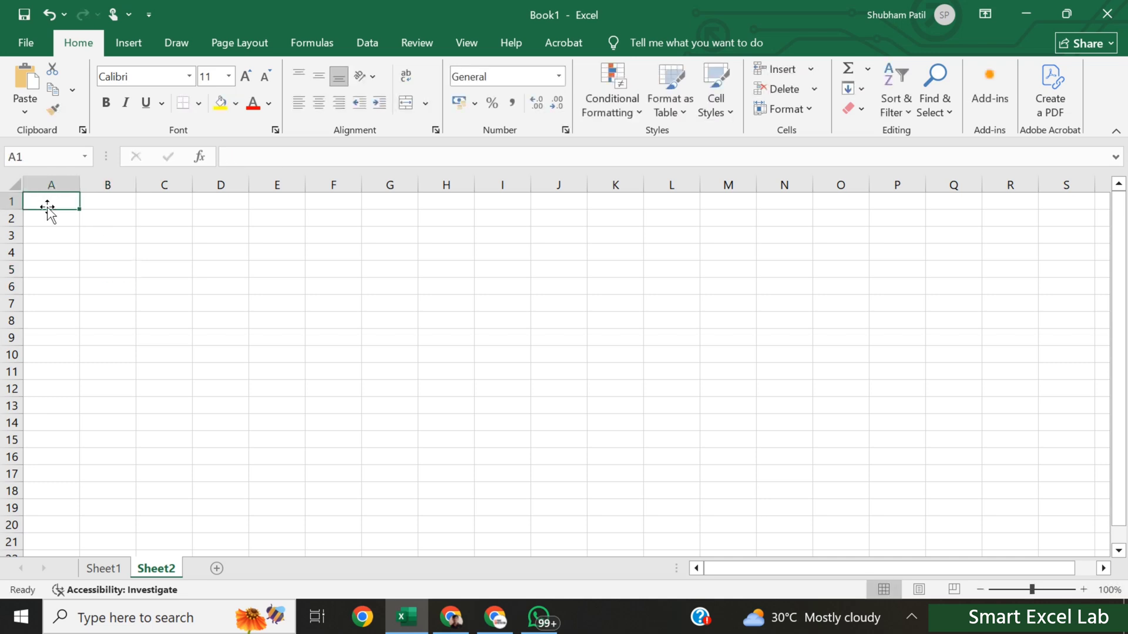
pyautogui.write('Rav')
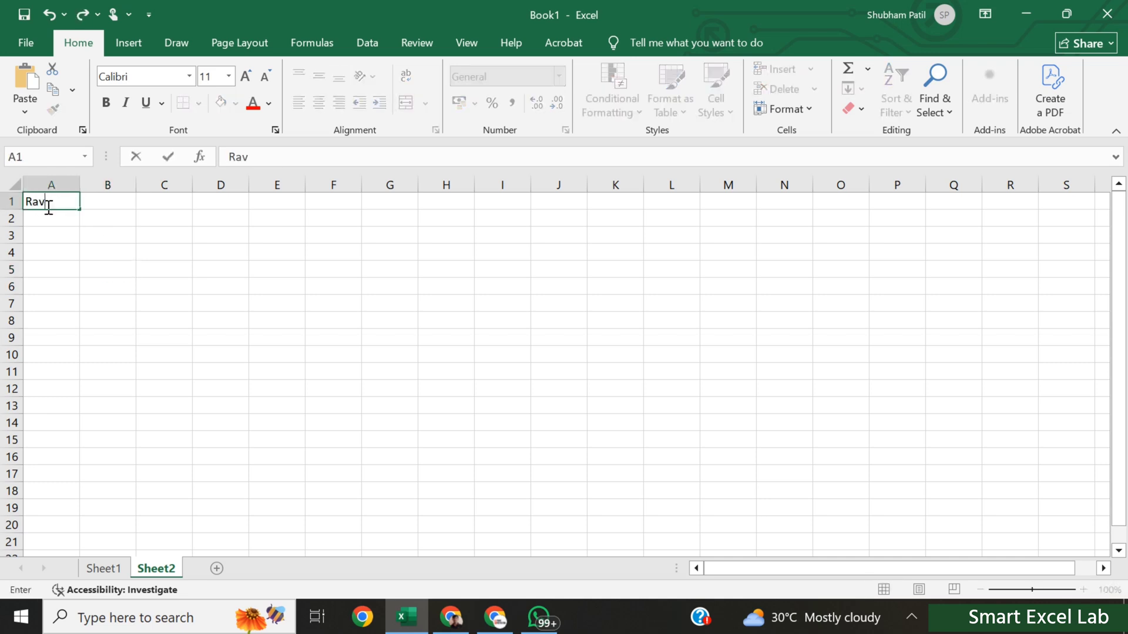
pyautogui.write('i kumar')
pyautogui.press('Return')
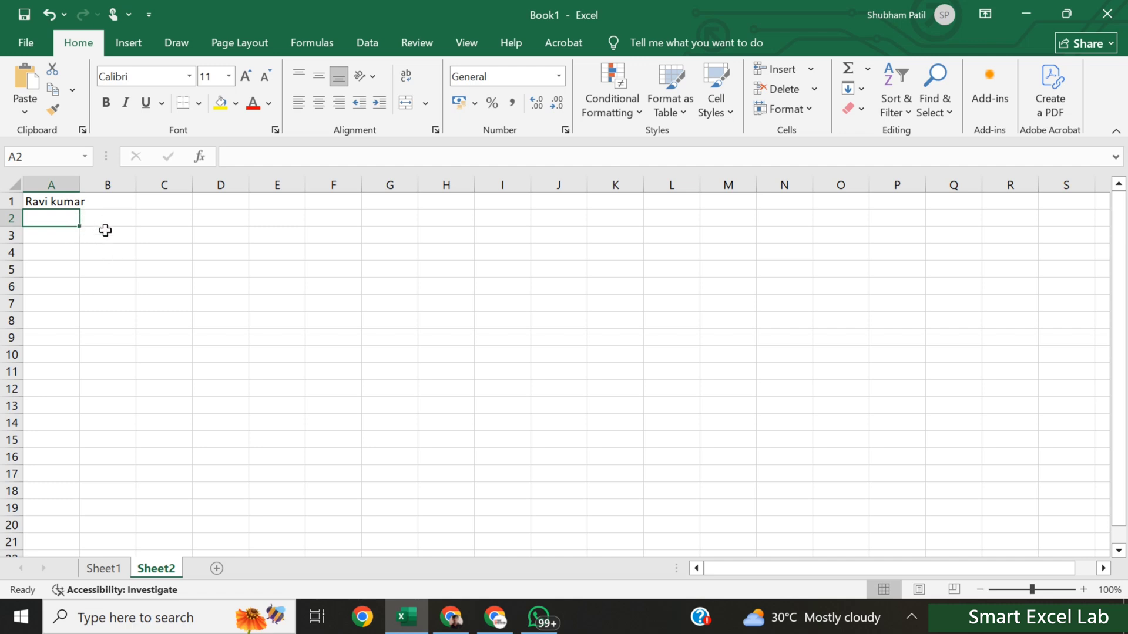
# Enter the same full name followed by Usa in cell C4 and apply text wrapping to that cell.
pyautogui.click(64, 238)
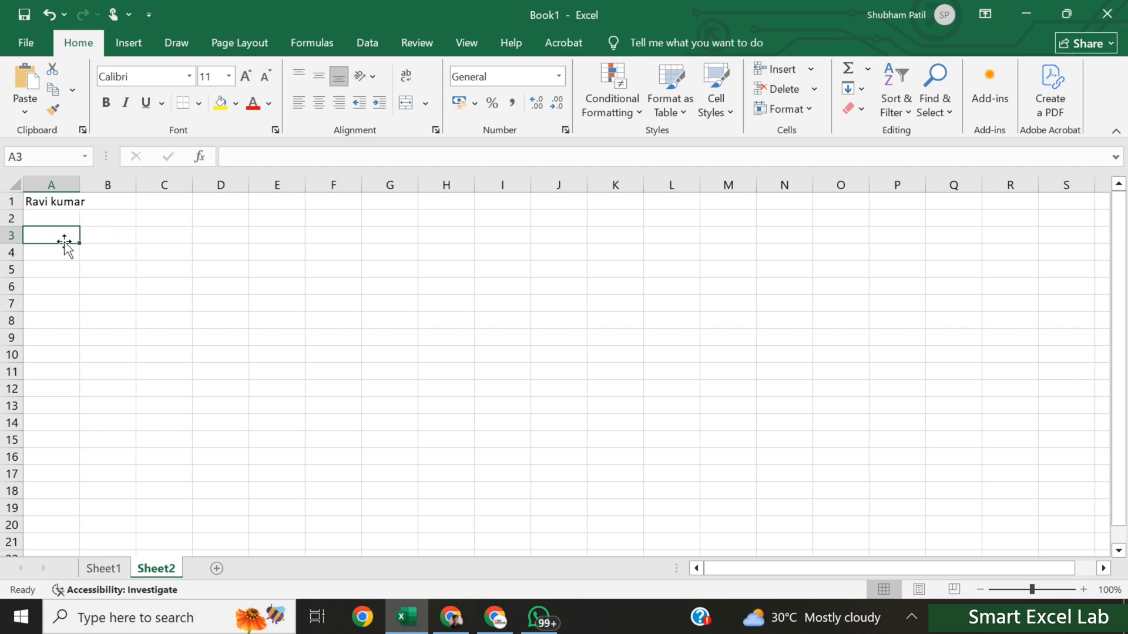
pyautogui.press('Down')
pyautogui.press('Right')
pyautogui.press('Right')
pyautogui.write('Ravi kumar')
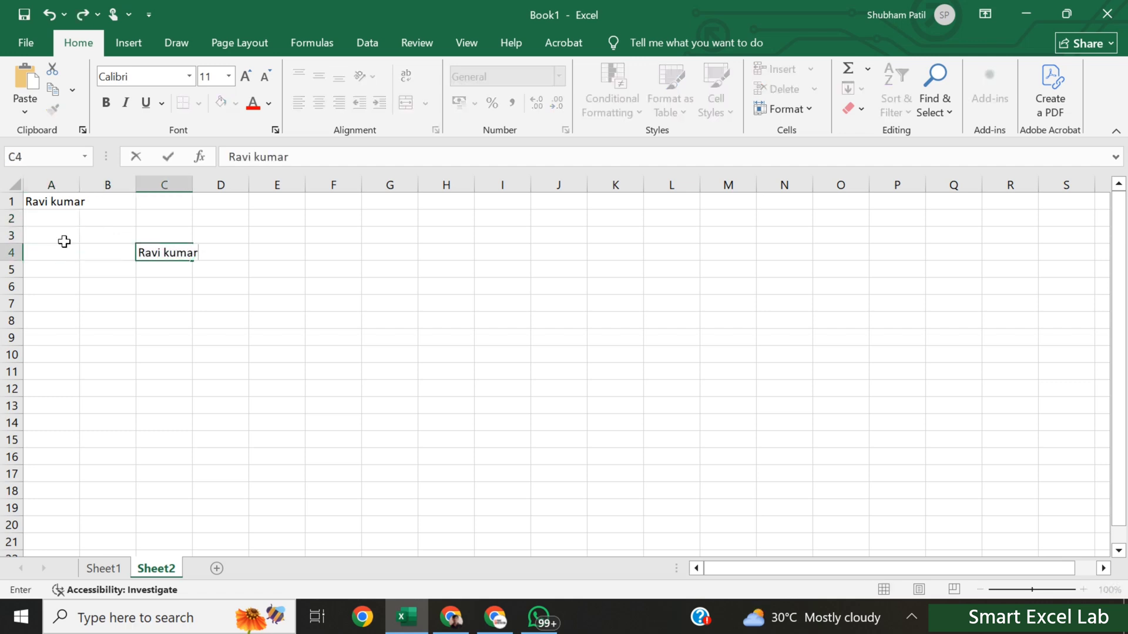
pyautogui.write(' Usa')
pyautogui.press('Return')
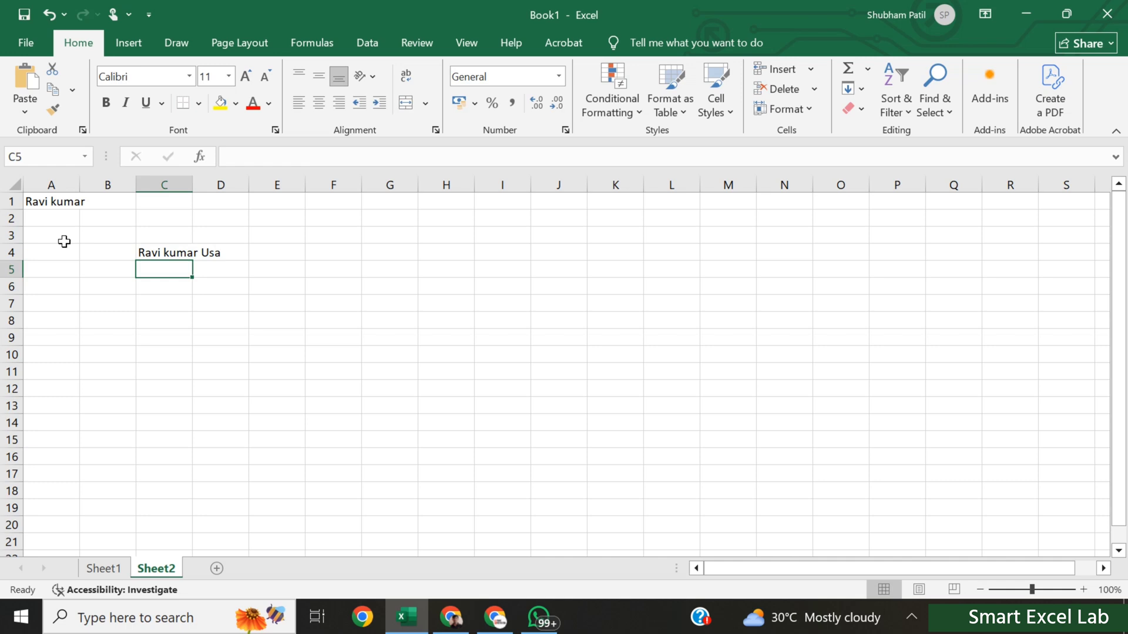
pyautogui.click(169, 255)
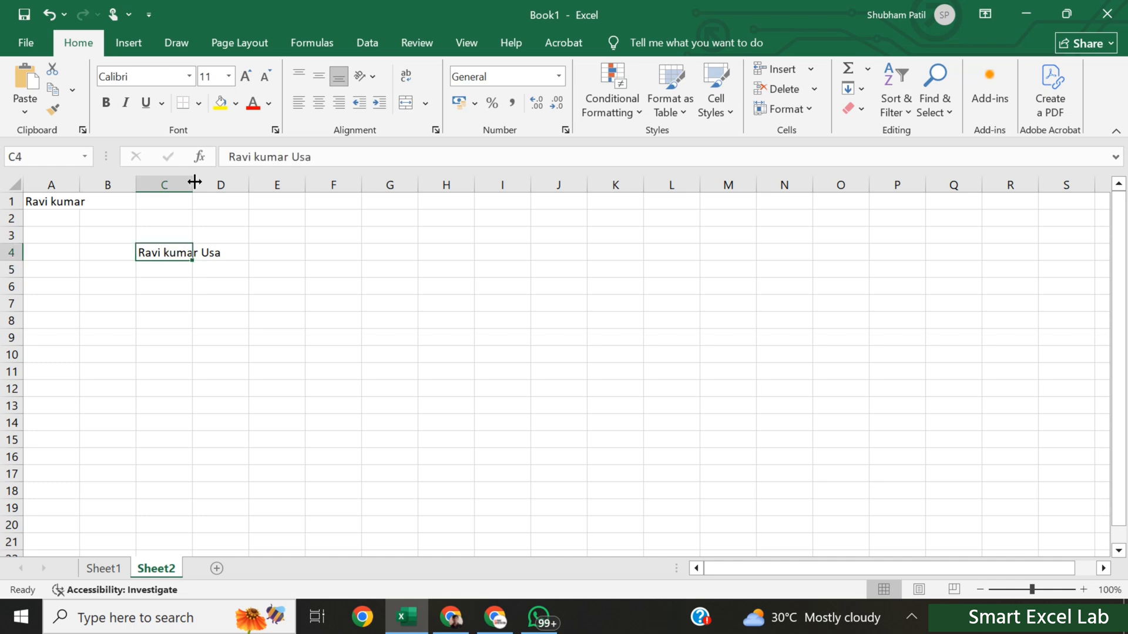
pyautogui.click(408, 75)
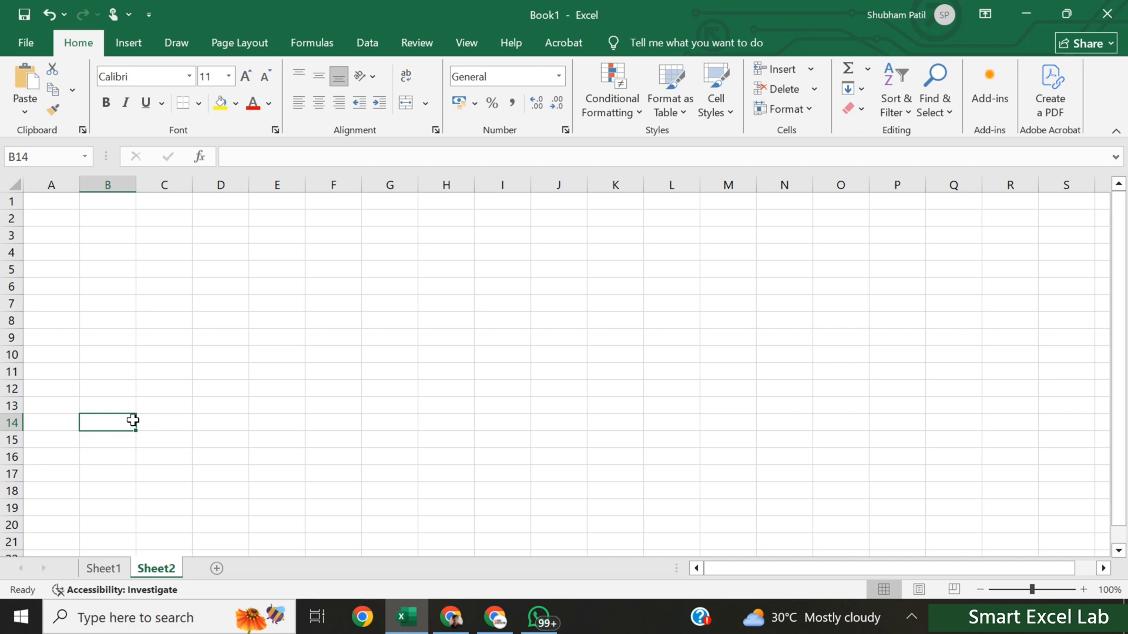
# Enter the number 2500 in cell B1.
pyautogui.click(117, 201)
pyautogui.write('2500')
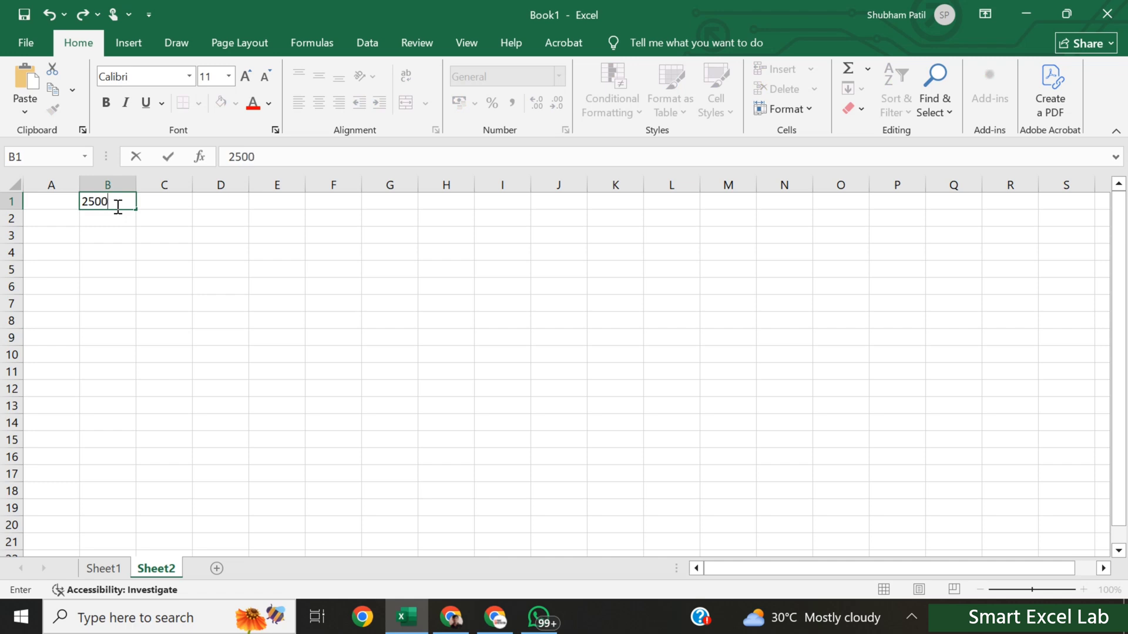
pyautogui.press('Return')
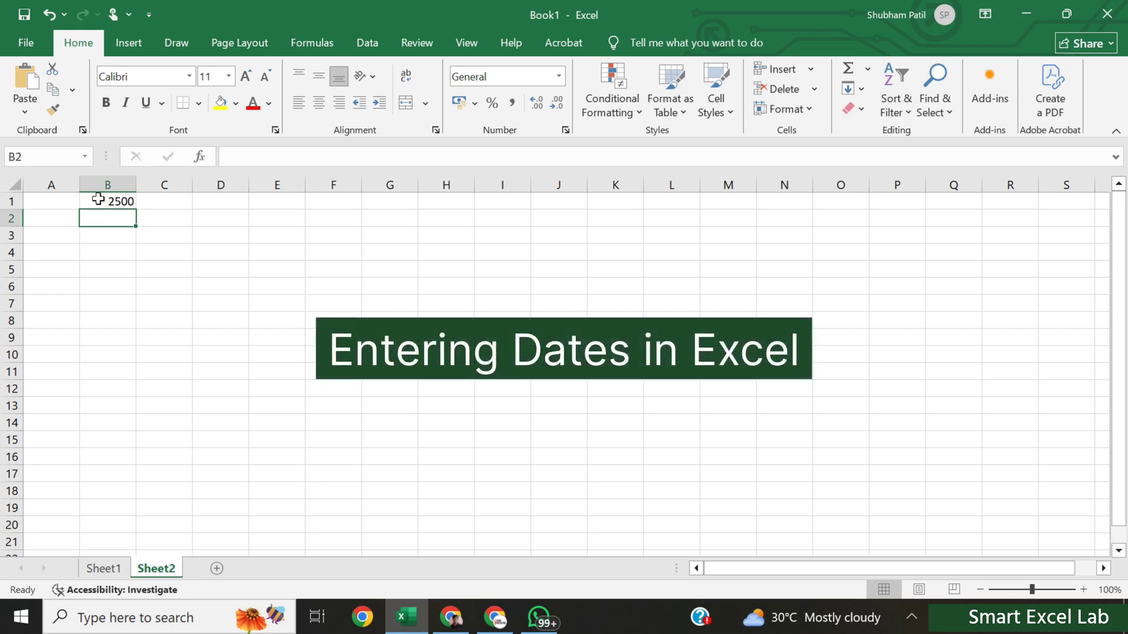
# Enter the date 15/08/2025 in cell C1, using slashes as separators.
pyautogui.click(159, 205)
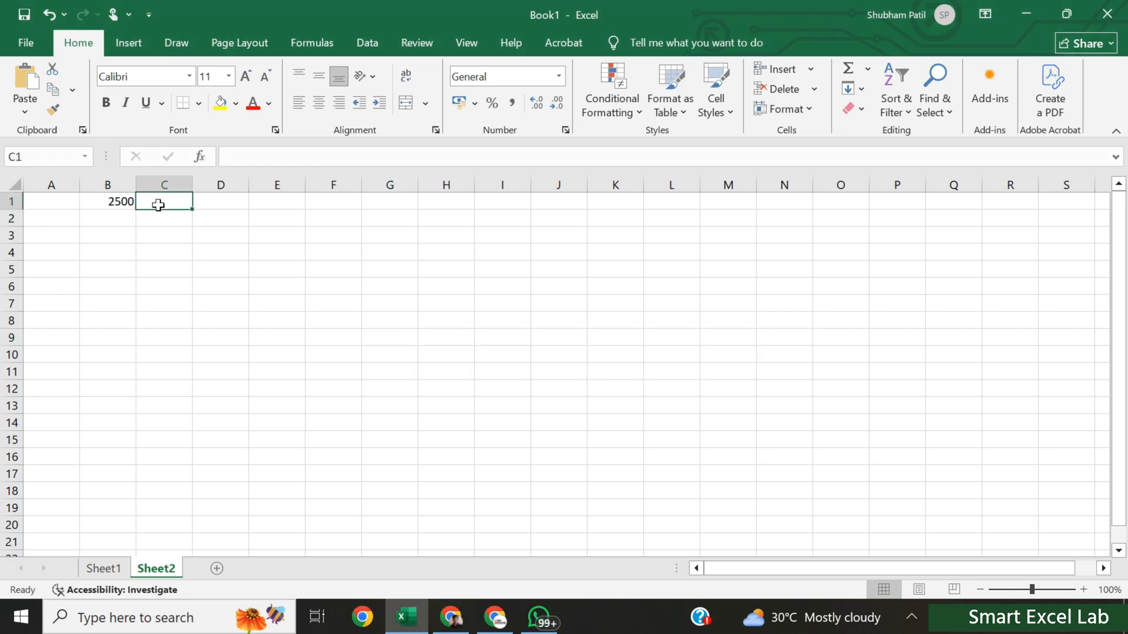
pyautogui.write('15/0')
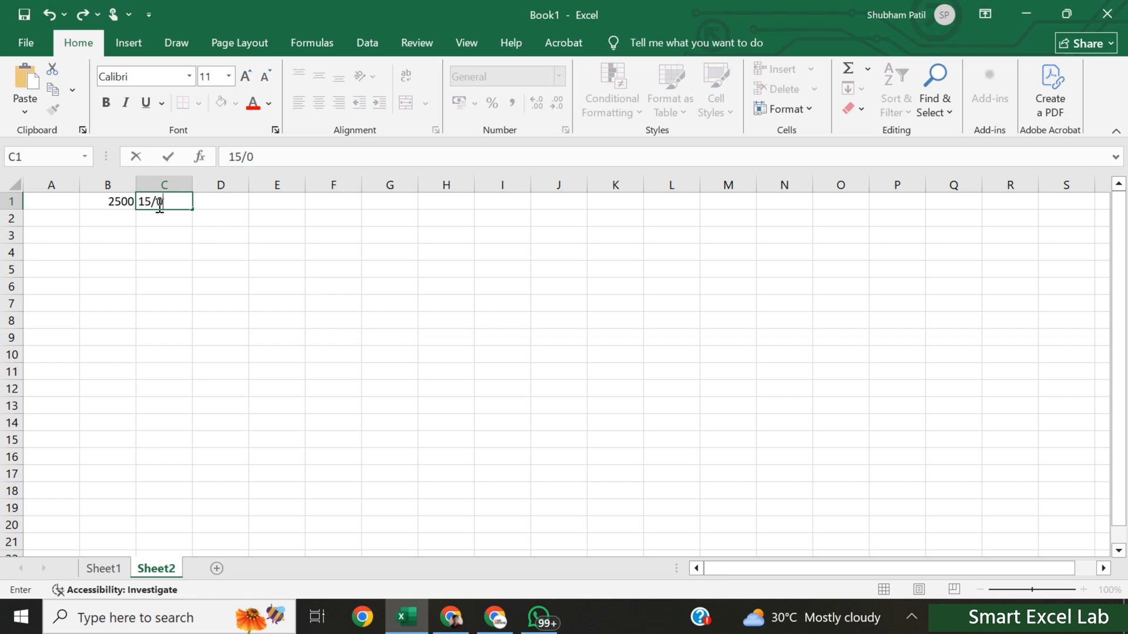
pyautogui.write('8/2025')
pyautogui.press('Return')
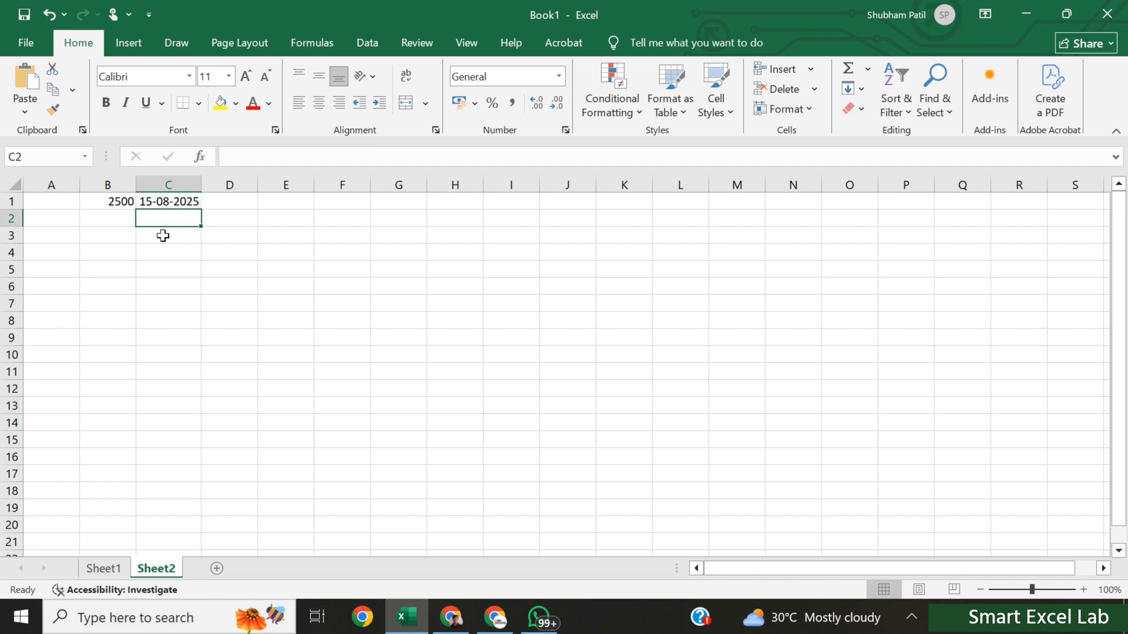
# Fill the date in C1 down to C7 as a series of consecutive days.
pyautogui.click(172, 200)
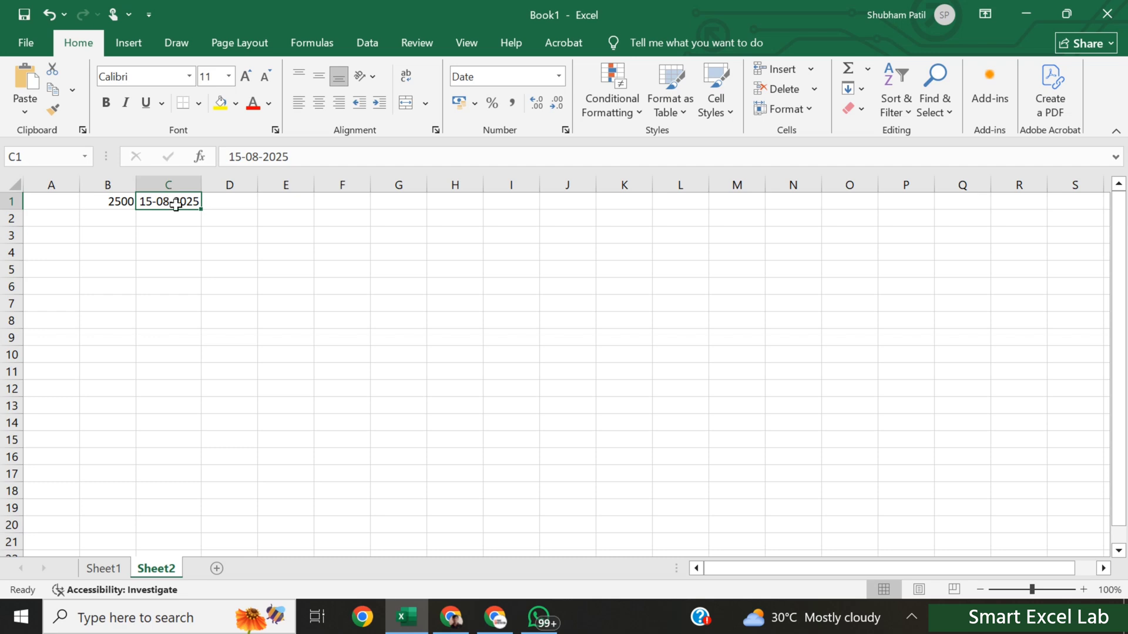
pyautogui.click(203, 208)
pyautogui.moveTo(202, 208); pyautogui.dragTo(203, 304)
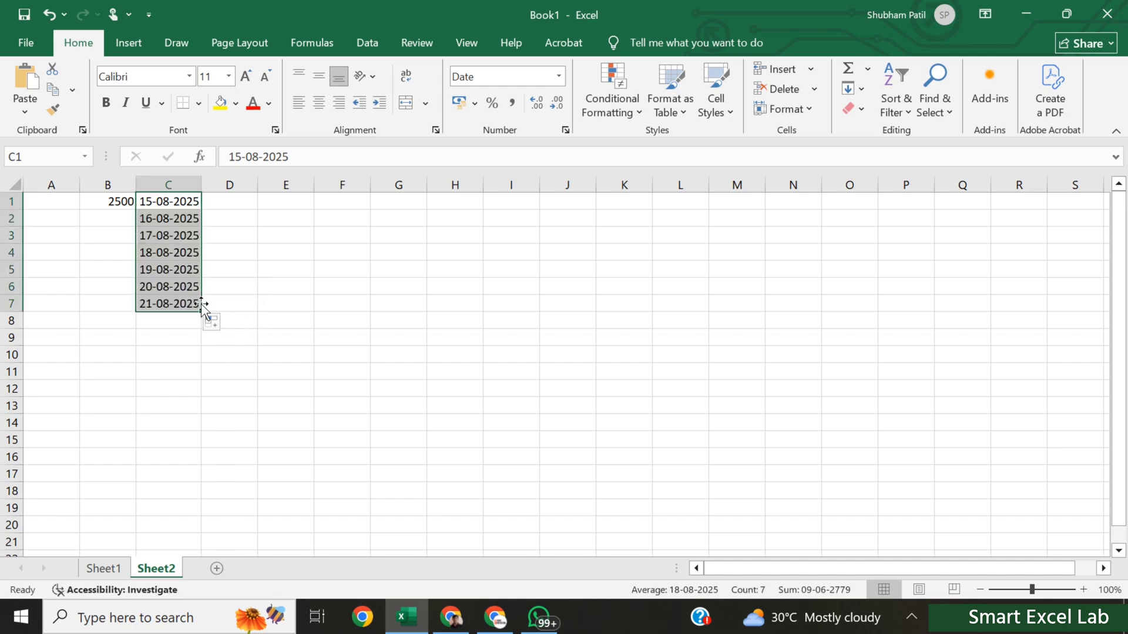
pyautogui.click(215, 266)
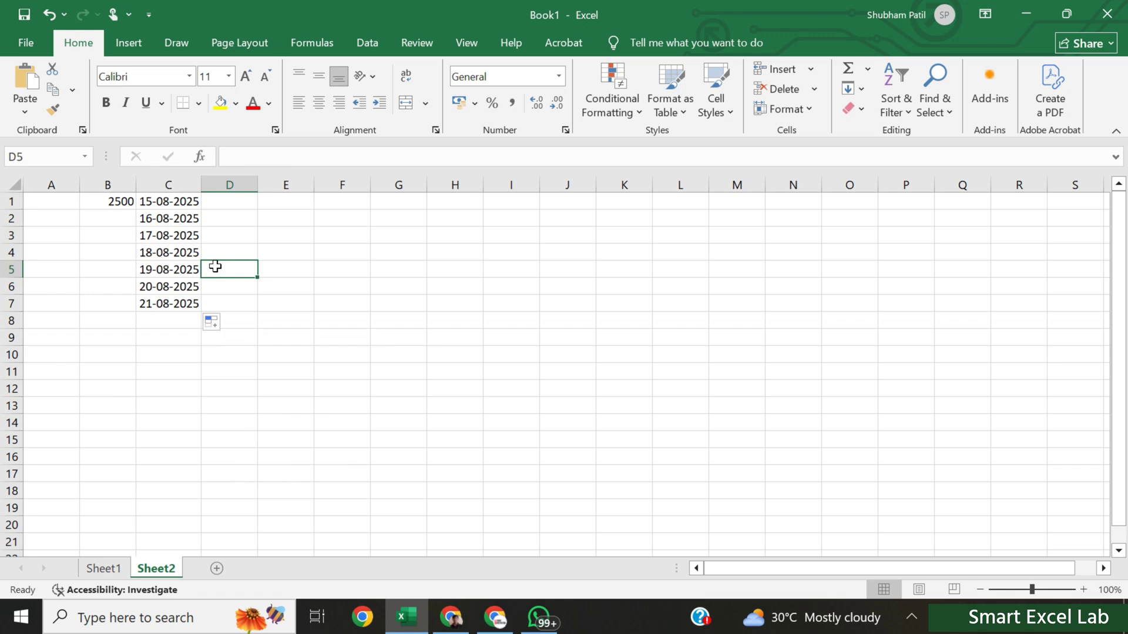
# Enter 15.08.2025 in cell E2 using dots as separators, and select that cell to check its format.
pyautogui.click(297, 216)
pyautogui.write('15.0')
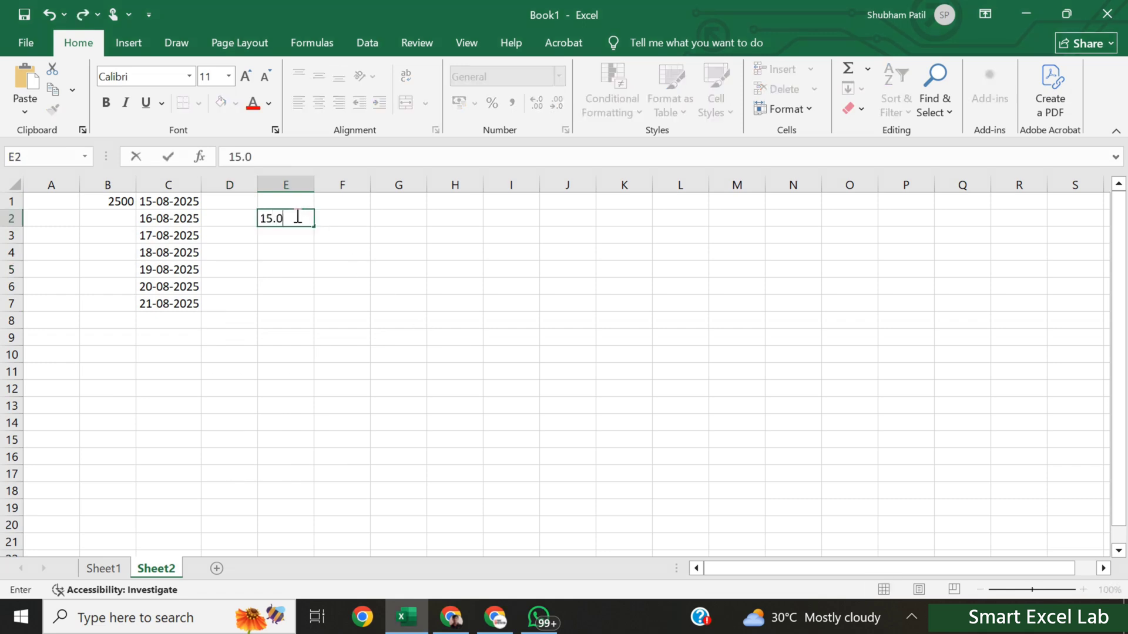
pyautogui.write('8.2025')
pyautogui.press('Return')
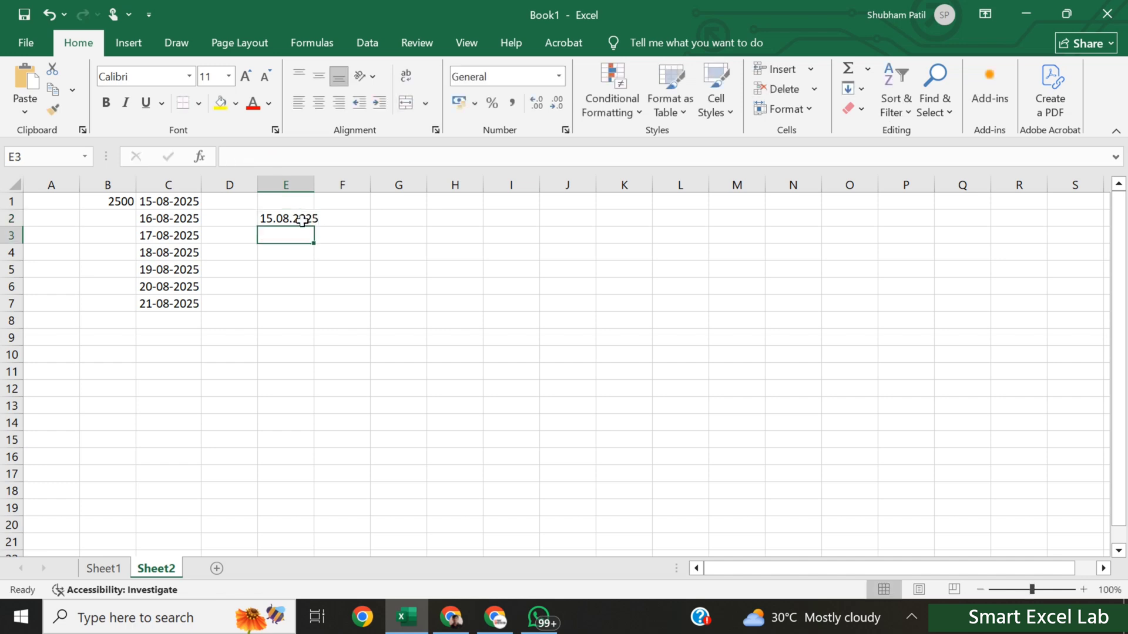
pyautogui.click(295, 218)
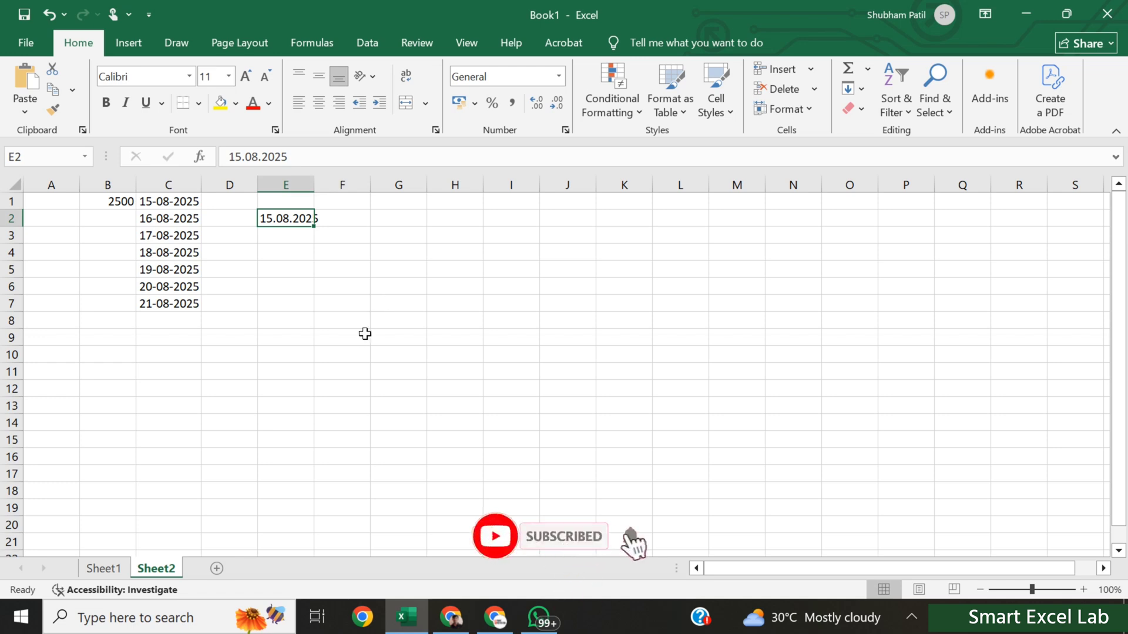
# Add a new worksheet and enter 0012 in its cell A1.
pyautogui.click(217, 569)
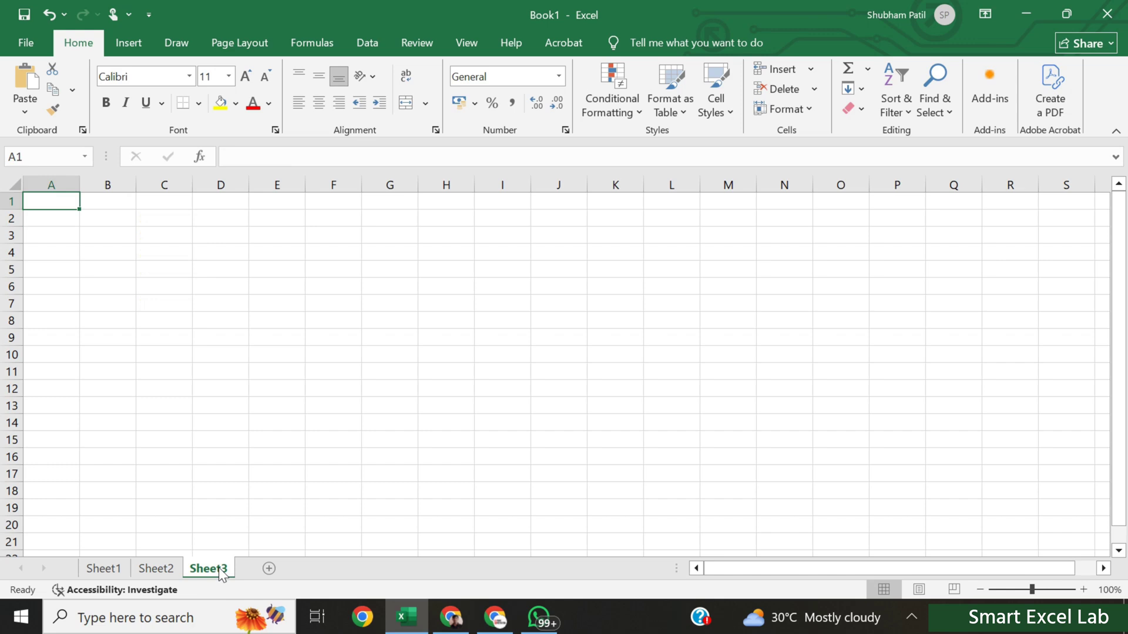
pyautogui.write('0012')
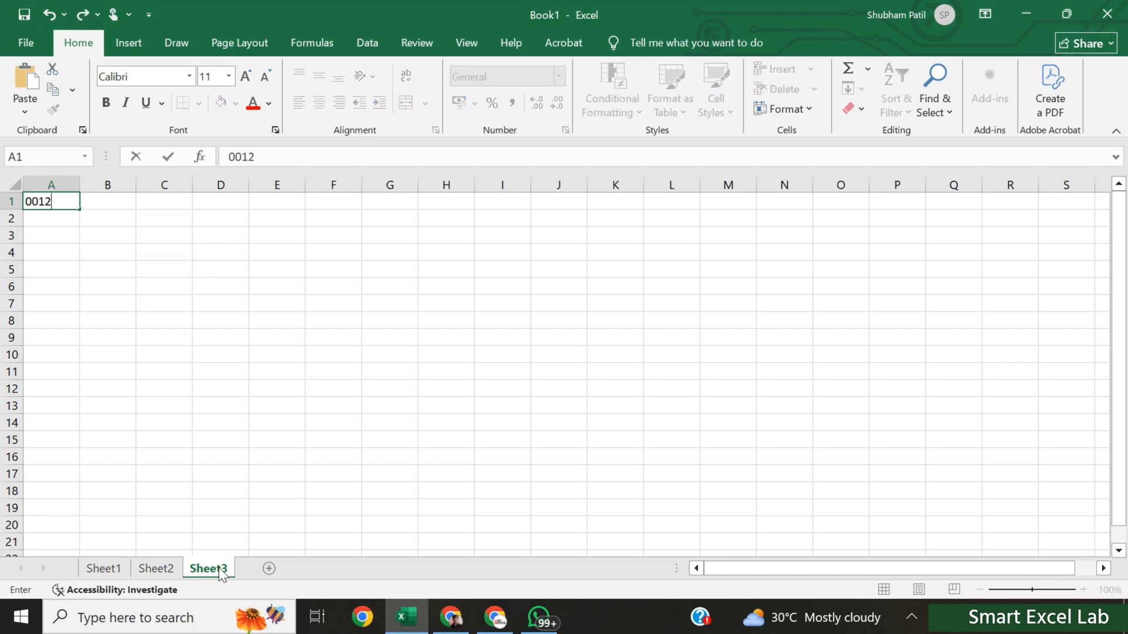
pyautogui.press('Return')
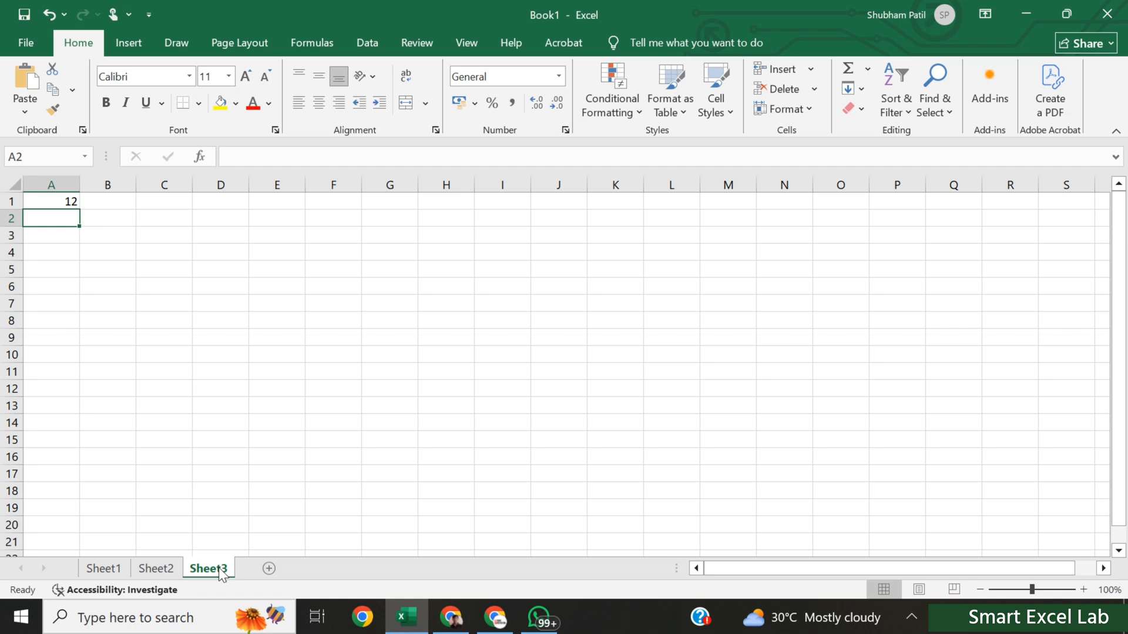
# Enter 0012 as text in cell C4 by prefixing it with an apostrophe.
pyautogui.press('Right')
pyautogui.press('Down')
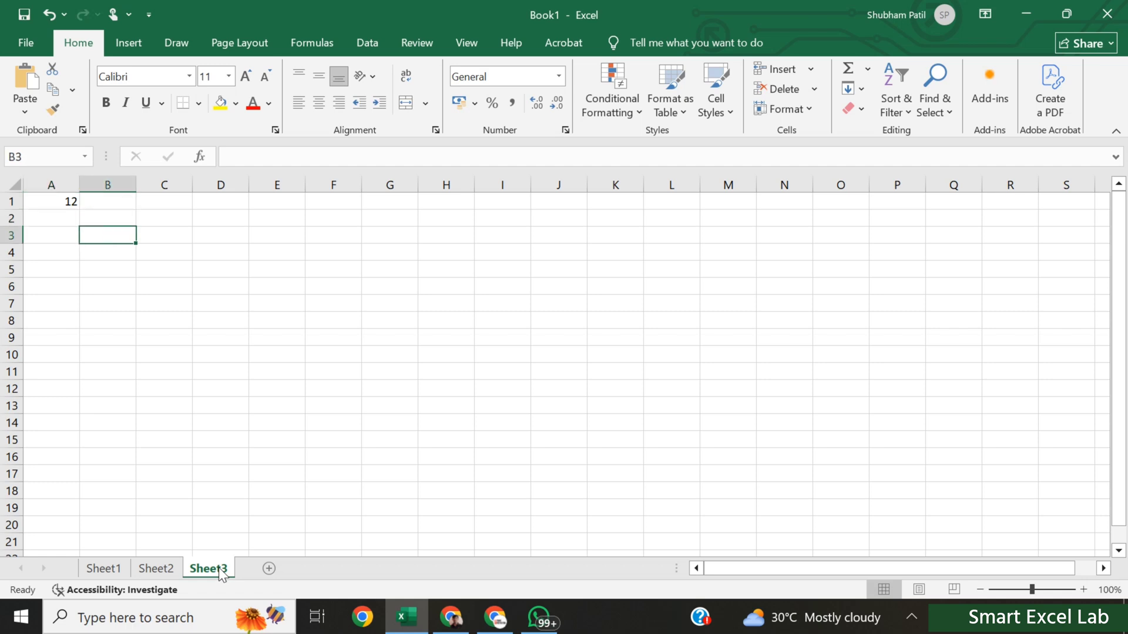
pyautogui.press('Right')
pyautogui.press('Down')
pyautogui.write('"')
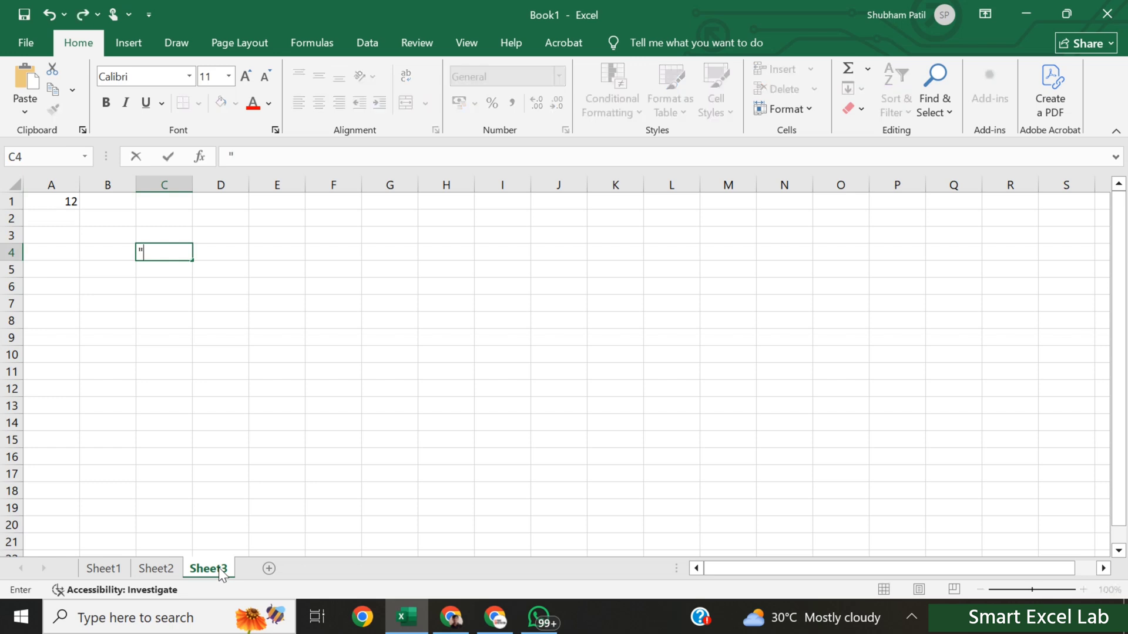
pyautogui.press('BackSpace')
pyautogui.write("'0012")
pyautogui.press('Return')
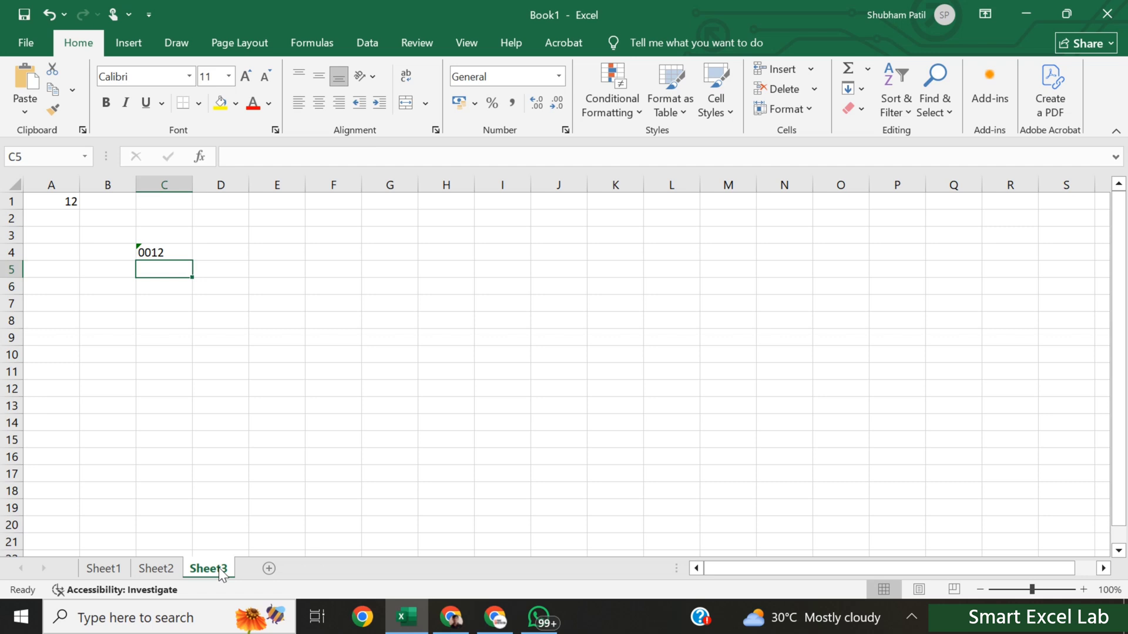
# Enter 10/12 in cell C6, and 10/12 as text with a leading apostrophe in C7.
pyautogui.press('Down')
pyautogui.write('10/12')
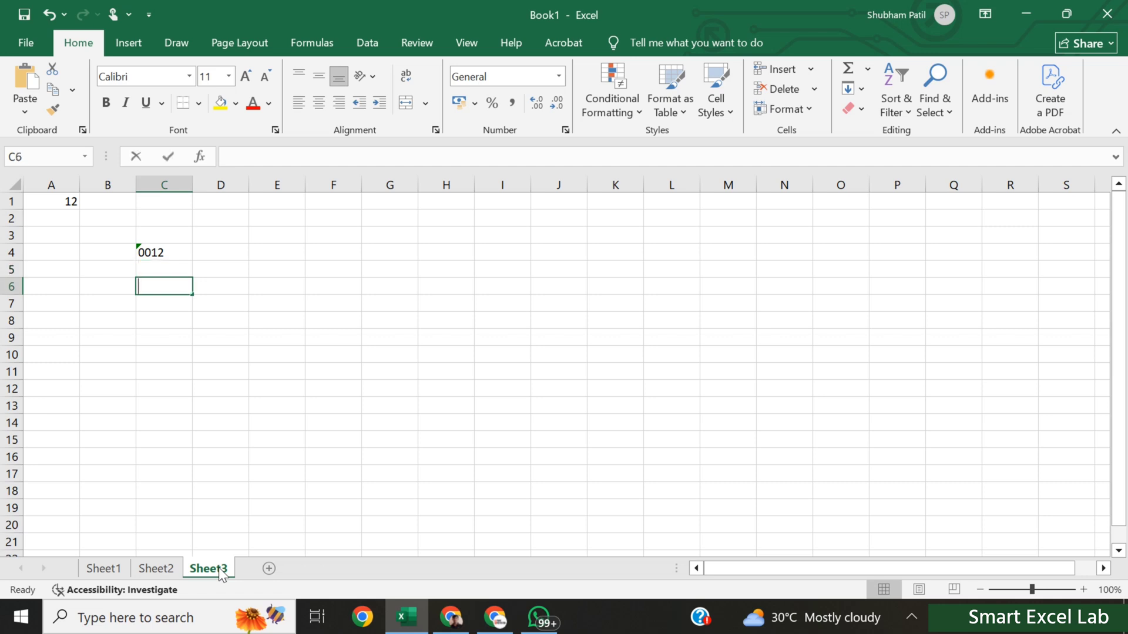
pyautogui.press('Return')
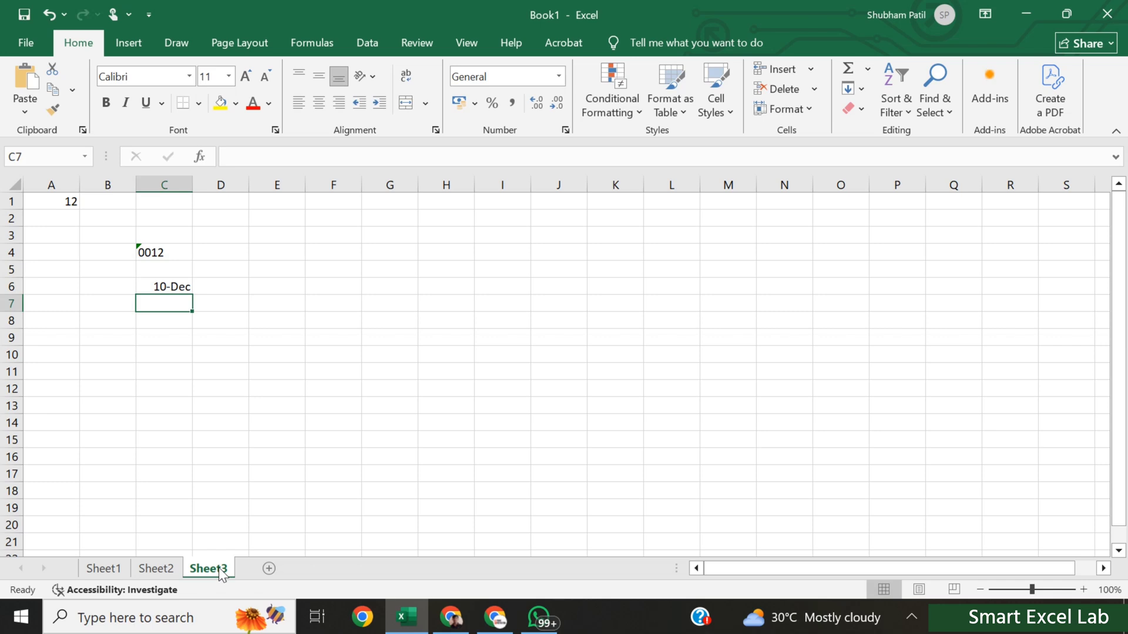
pyautogui.write("'")
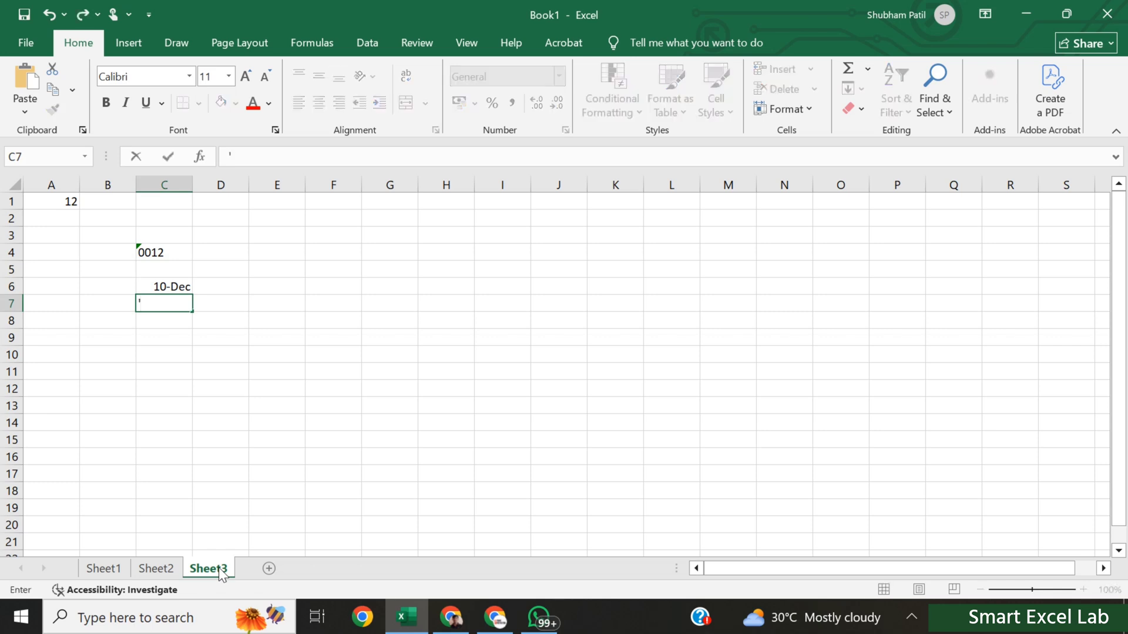
pyautogui.write('10/12')
pyautogui.press('Return')
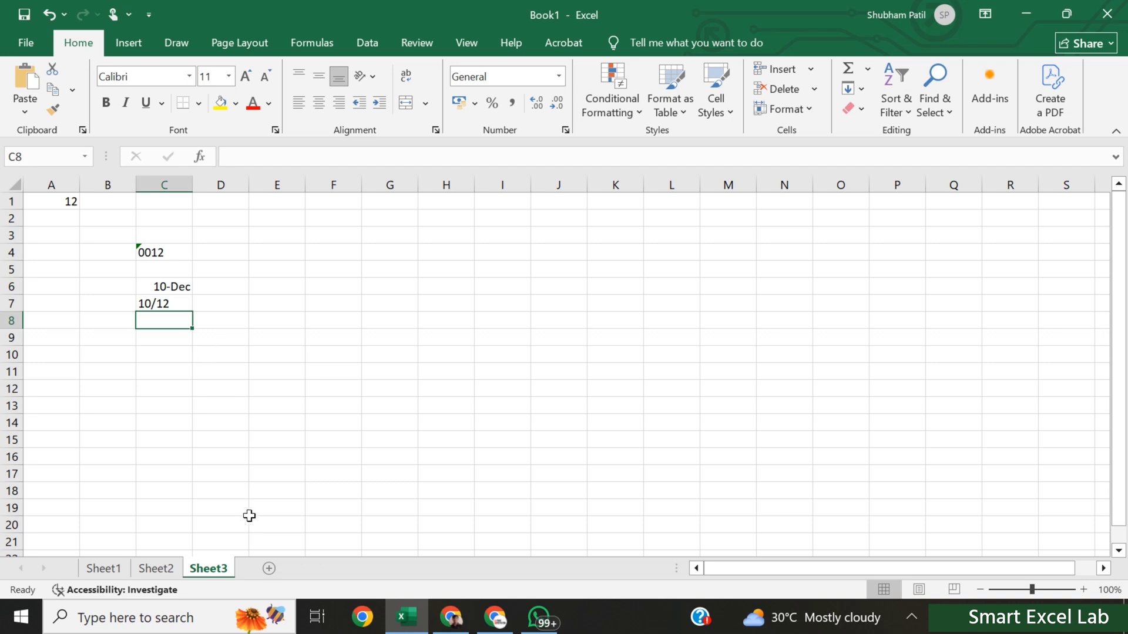
# Add a new worksheet and enter the text name in cell A1 and smart excel lab in cell A2.
pyautogui.click(269, 569)
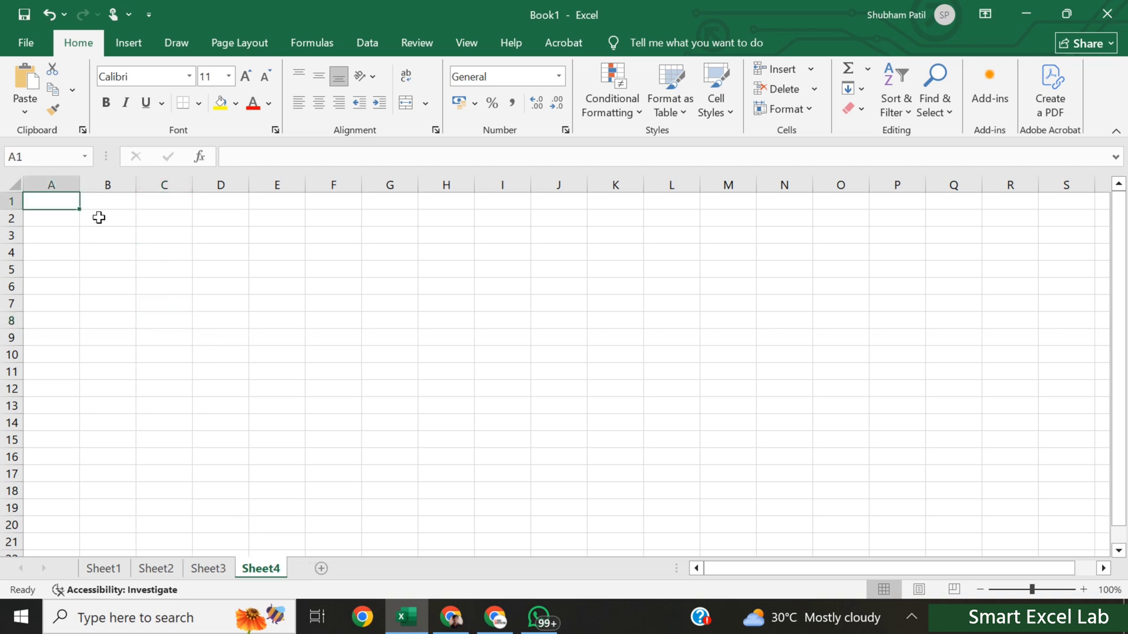
pyautogui.write('name')
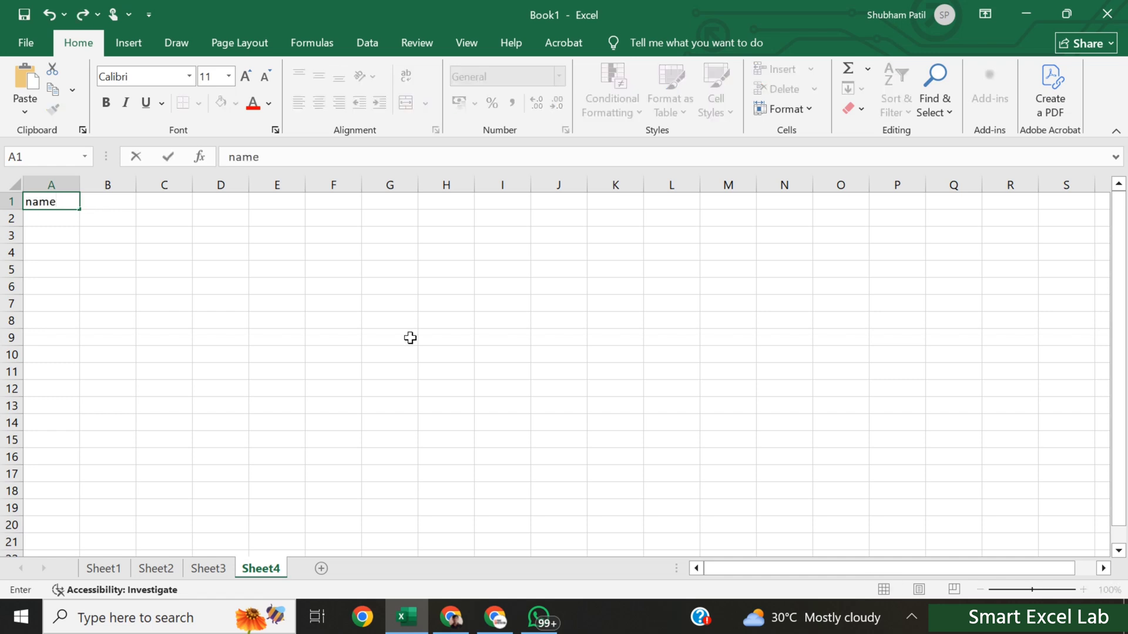
pyautogui.press('Return')
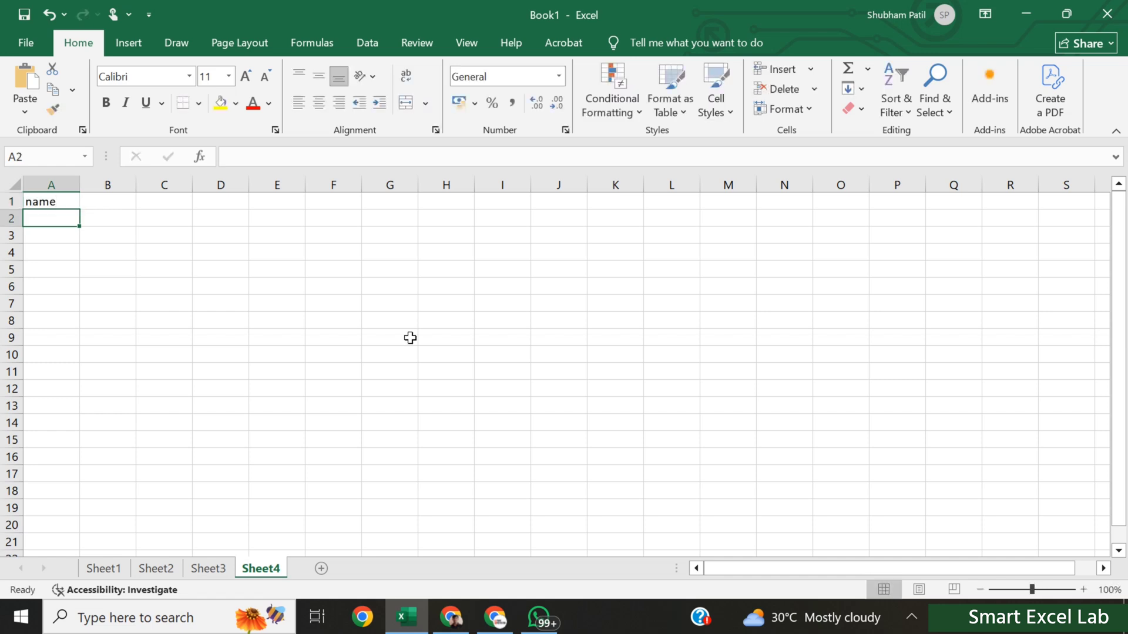
pyautogui.write('sma')
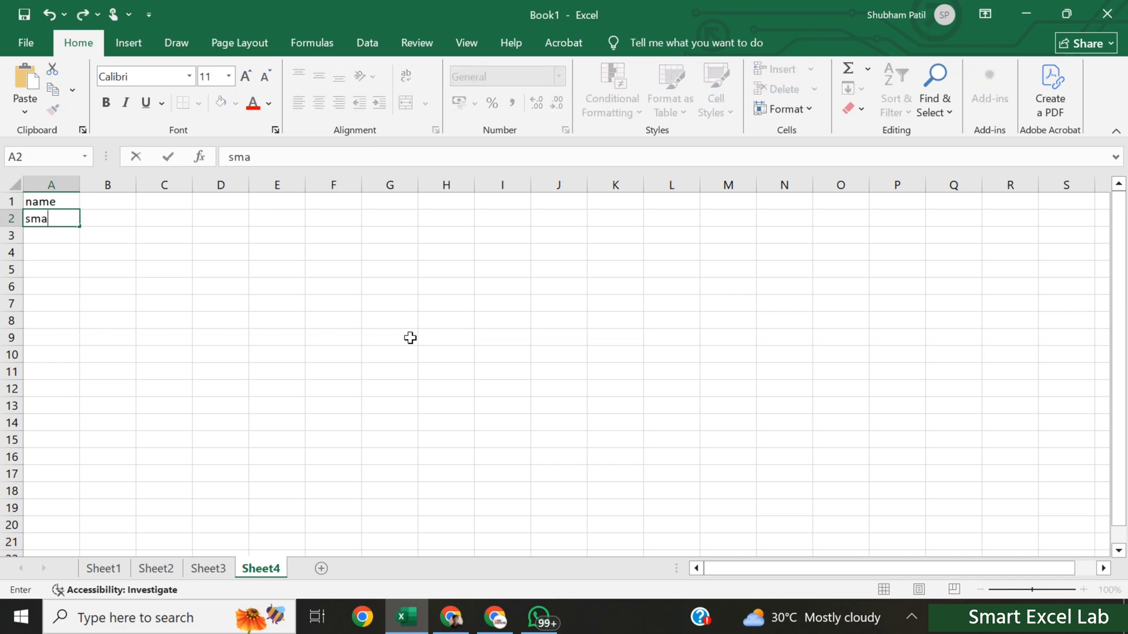
pyautogui.write('rt excel lab')
pyautogui.press('Return')
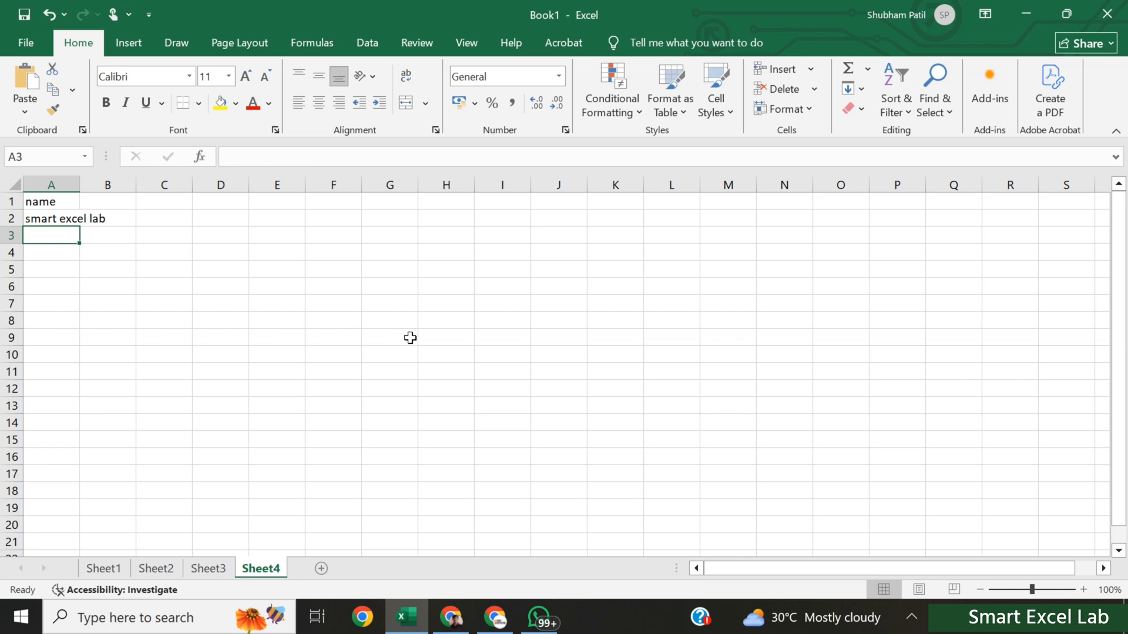
pyautogui.write('su')
pyautogui.press('BackSpace')
pyautogui.press('BackSpace')
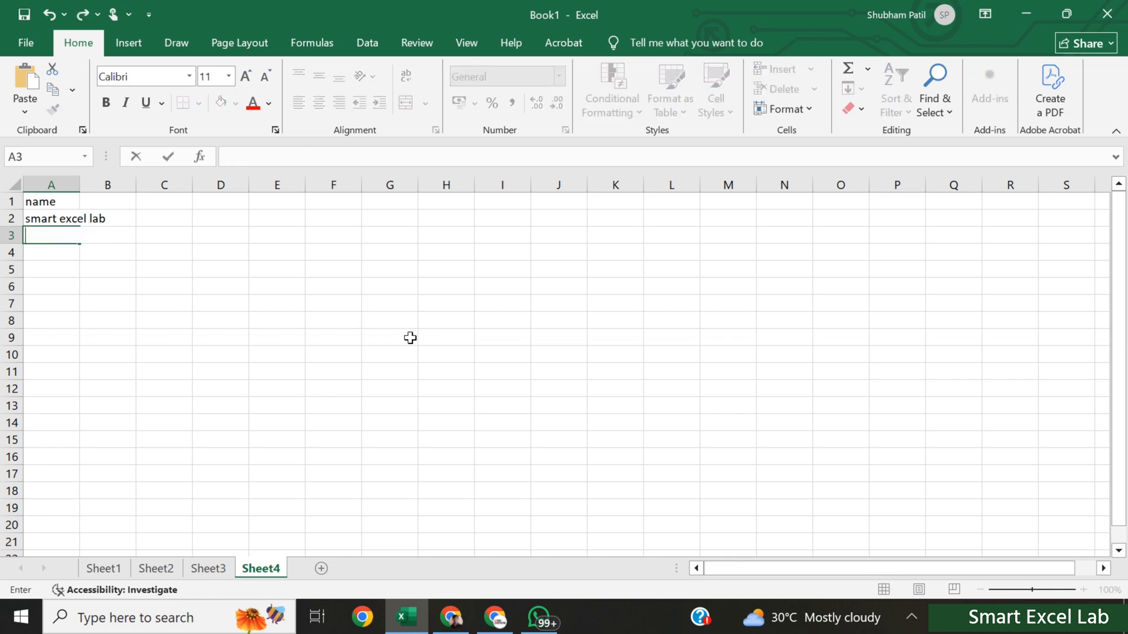
pyautogui.press('Right')
pyautogui.press('Right')
pyautogui.press('Right')
pyautogui.press('Right')
pyautogui.press('Right')
pyautogui.press('Right')
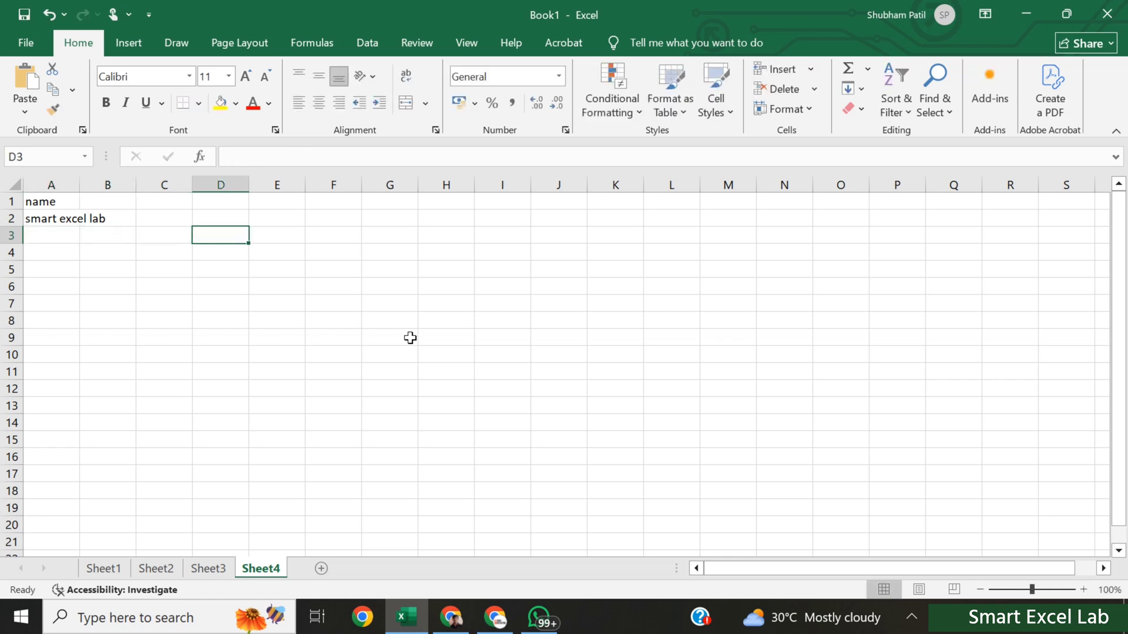
pyautogui.press('Right')
pyautogui.press('Right')
pyautogui.press('Right')
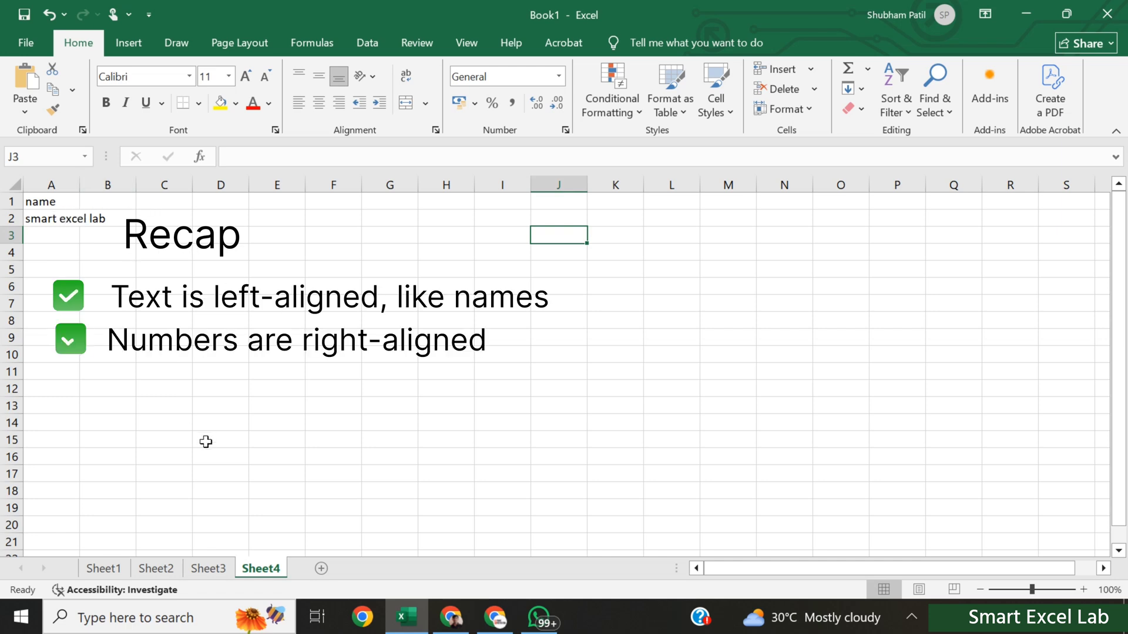
# Add another blank worksheet after Sheet4.
pyautogui.click(317, 570)
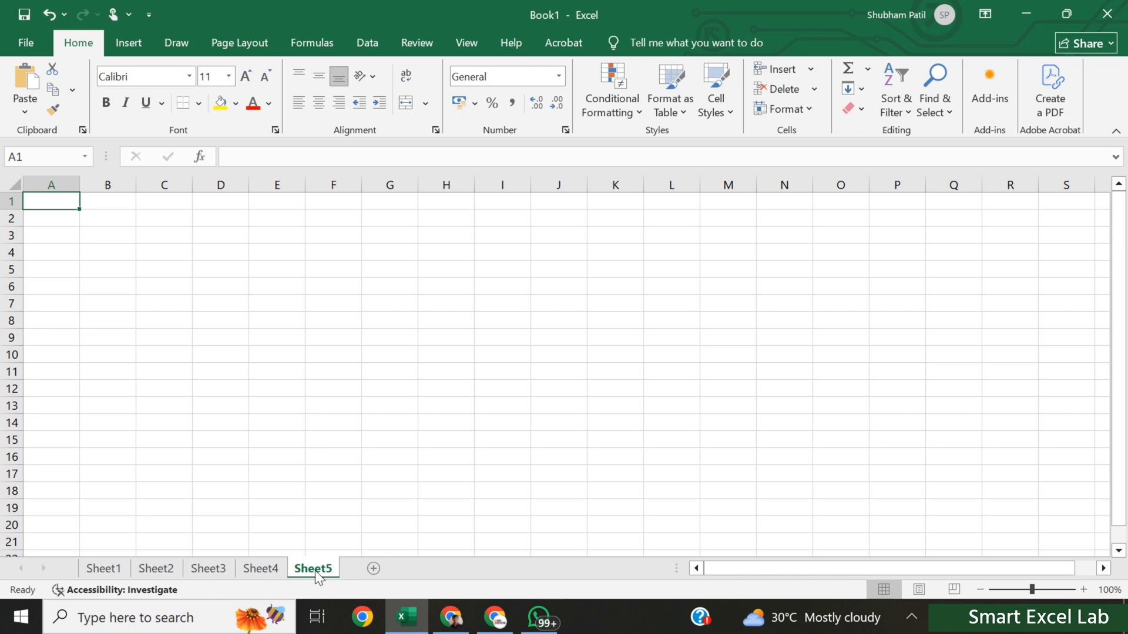
pyautogui.press('alt')
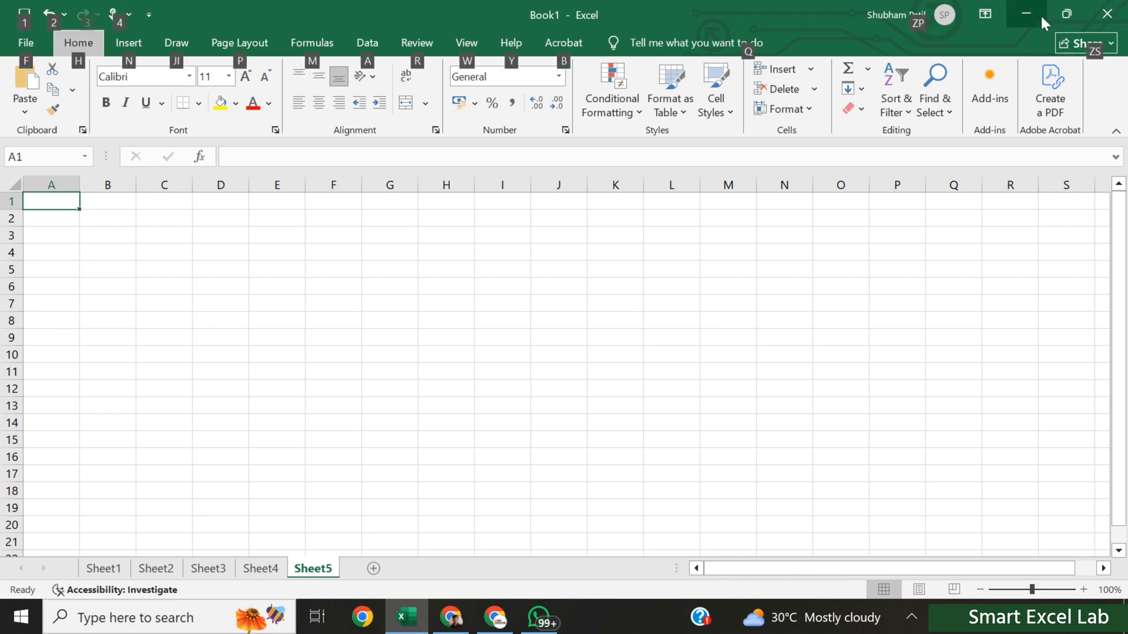